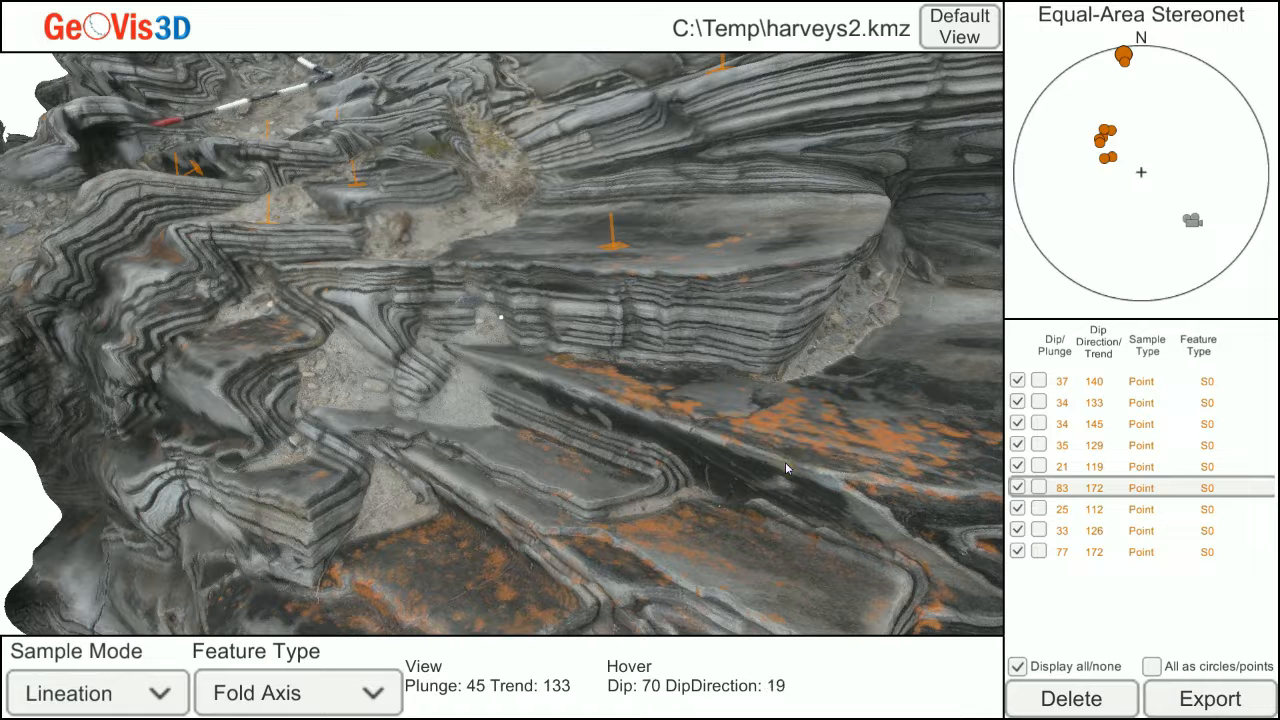
Record a fold-axis lineation along the fold hinge beside the orange-stained surface, plunging about 24° toward 88°.
click(785, 464)
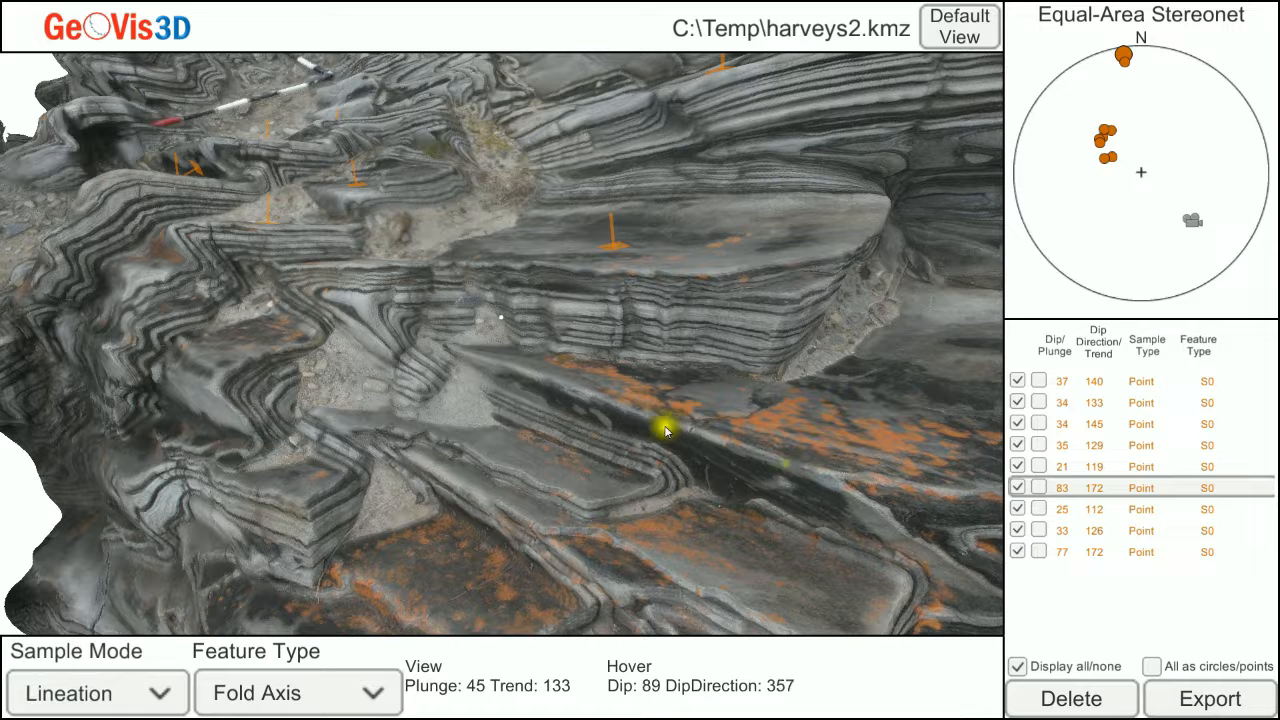
click(546, 385)
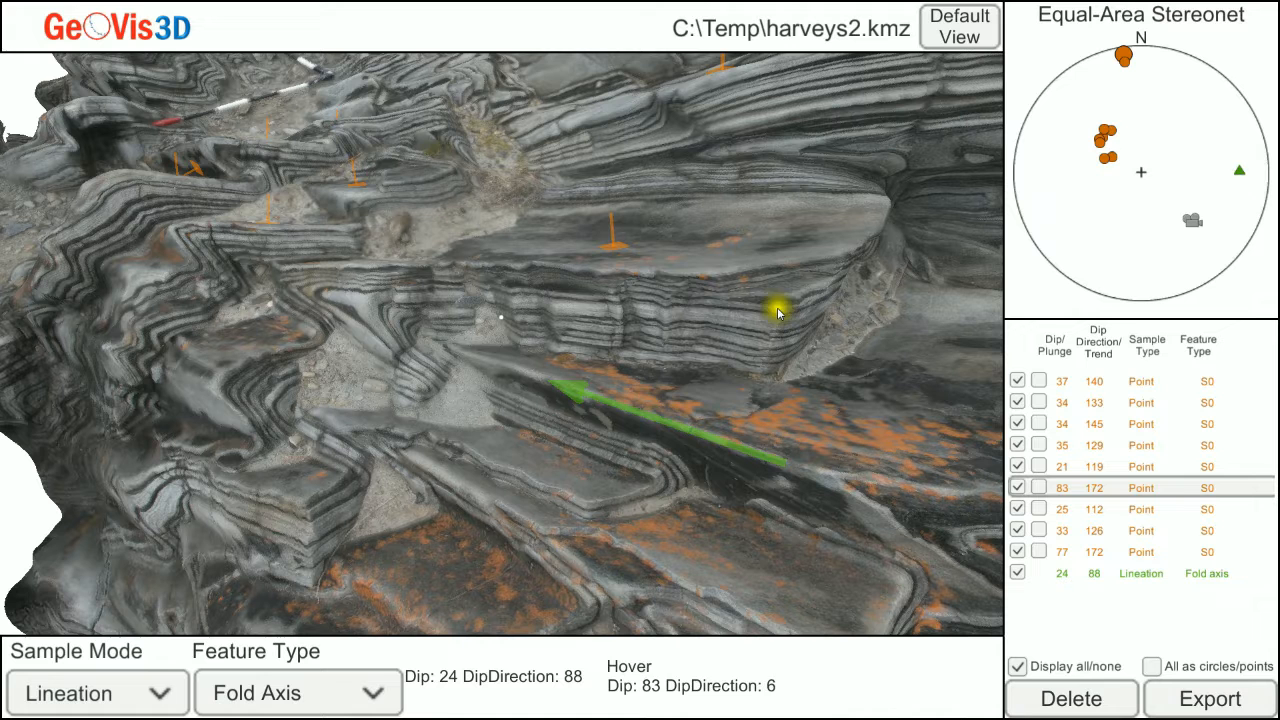
click(743, 393)
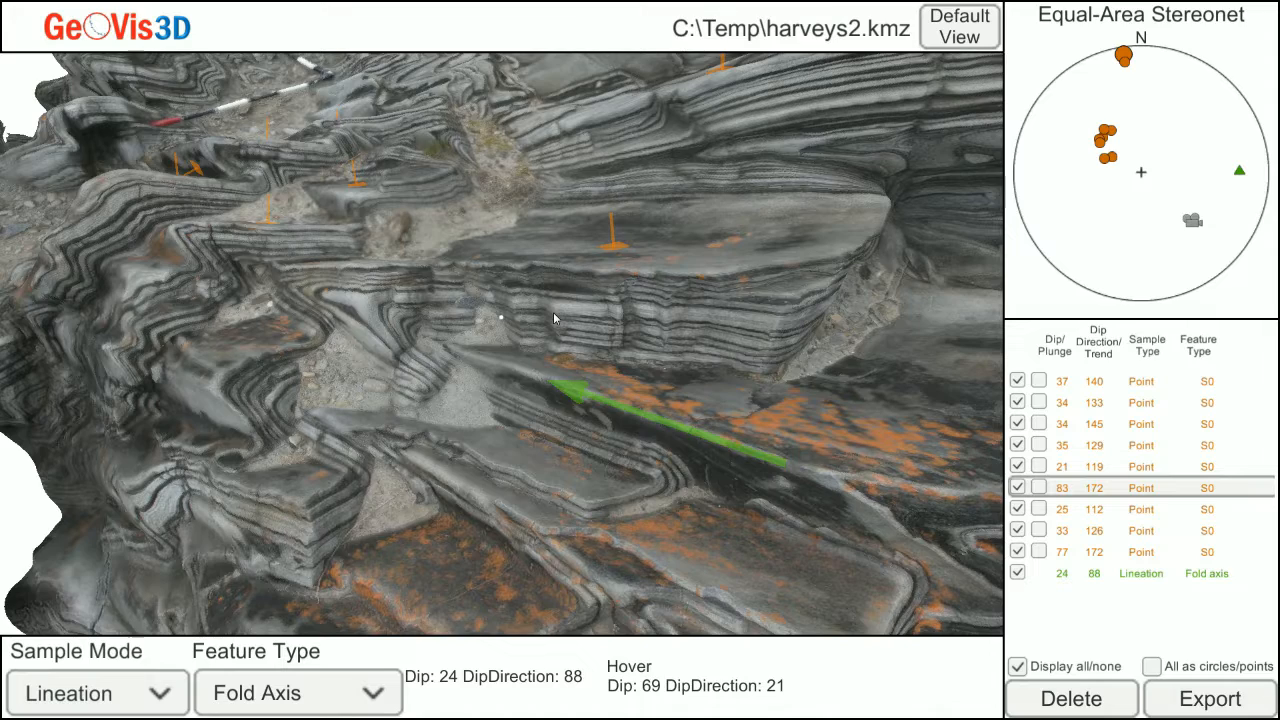
Record a second fold-axis lineation on the hinge below the red end of the scale bar, plunging about 24° toward 83°.
scroll(553, 317, down, 5)
middle_drag(553, 317, 592, 329)
scroll(567, 301, up, 1)
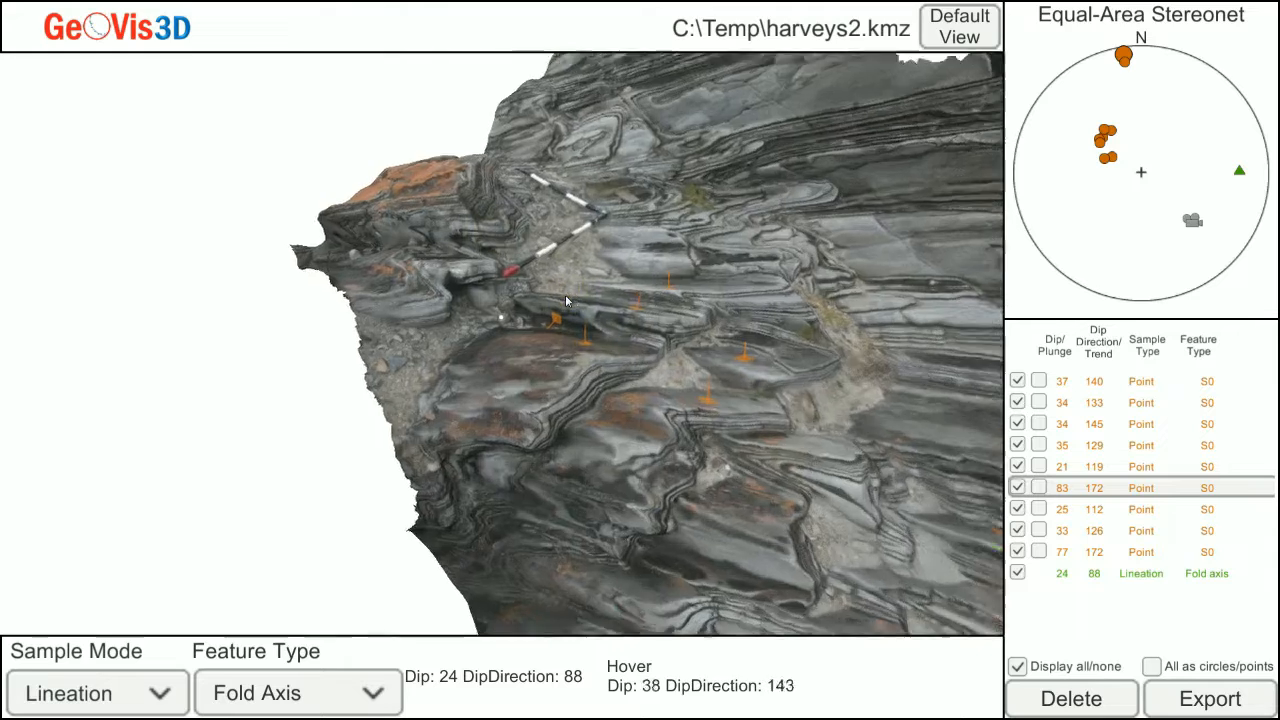
scroll(566, 301, up, 4)
mouse_move(672, 283)
middle_down()
mouse_move(668, 297)
mouse_move(672, 287)
middle_up()
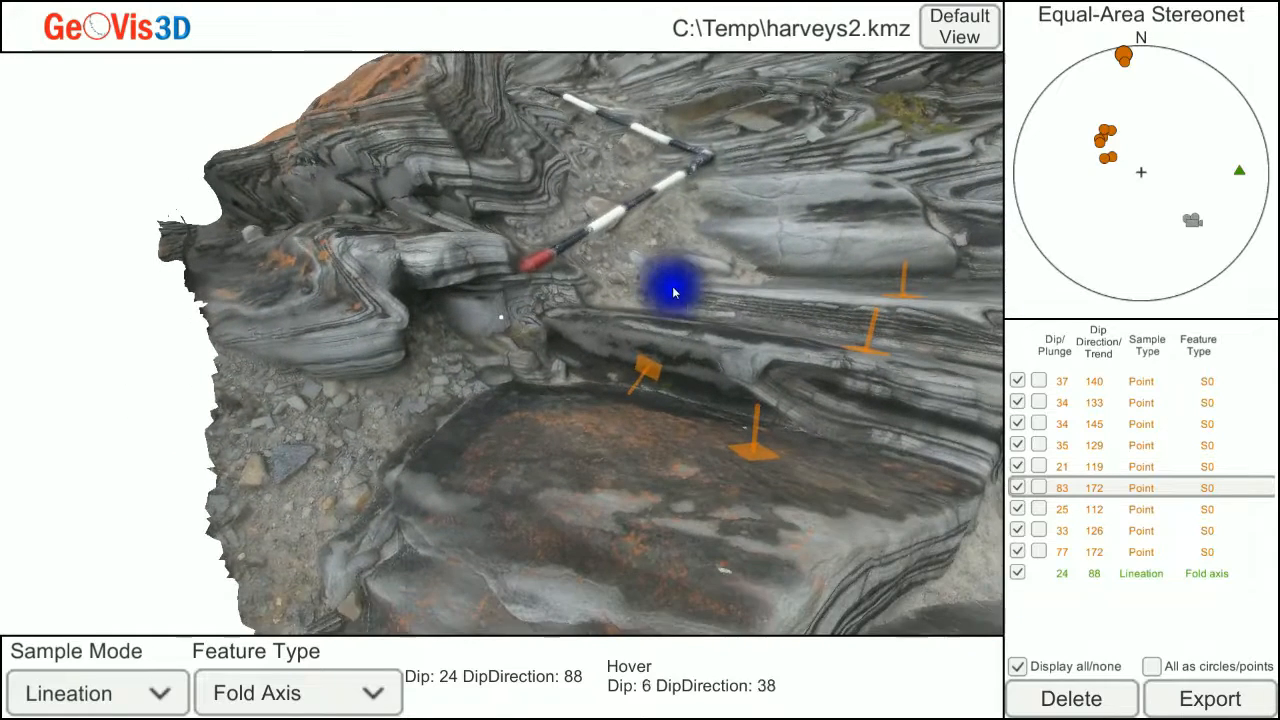
click(571, 322)
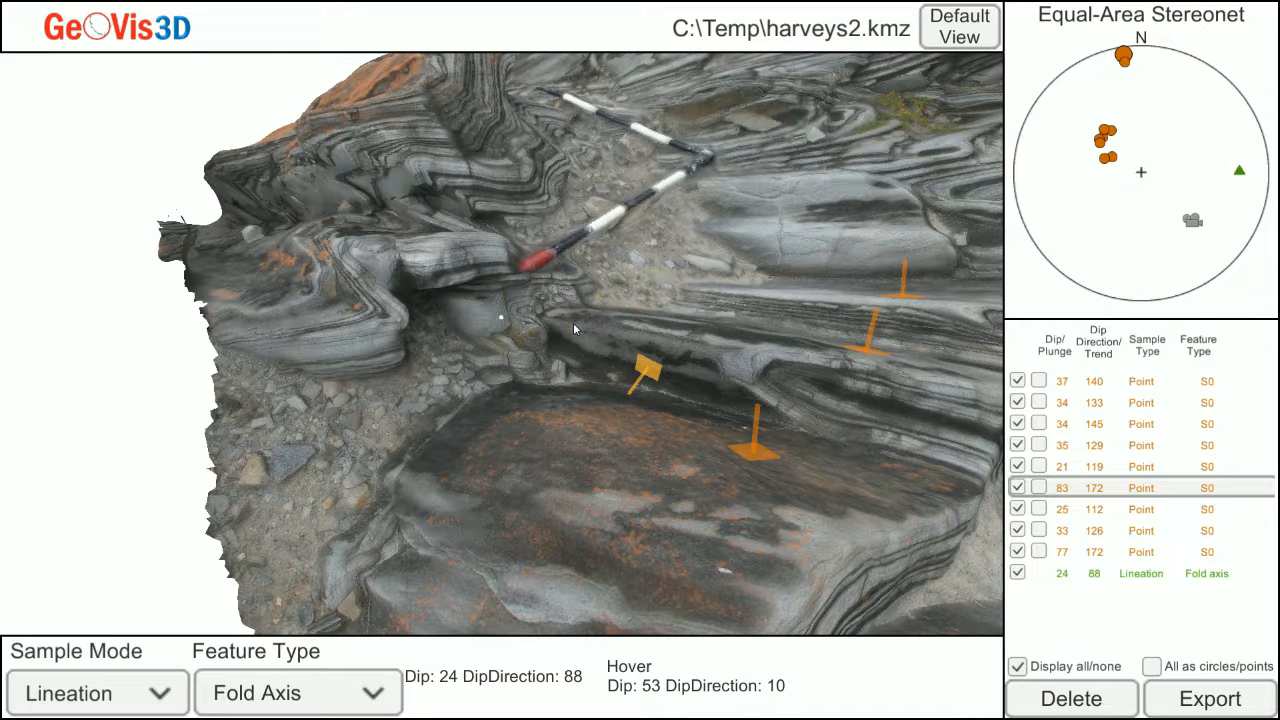
click(573, 323)
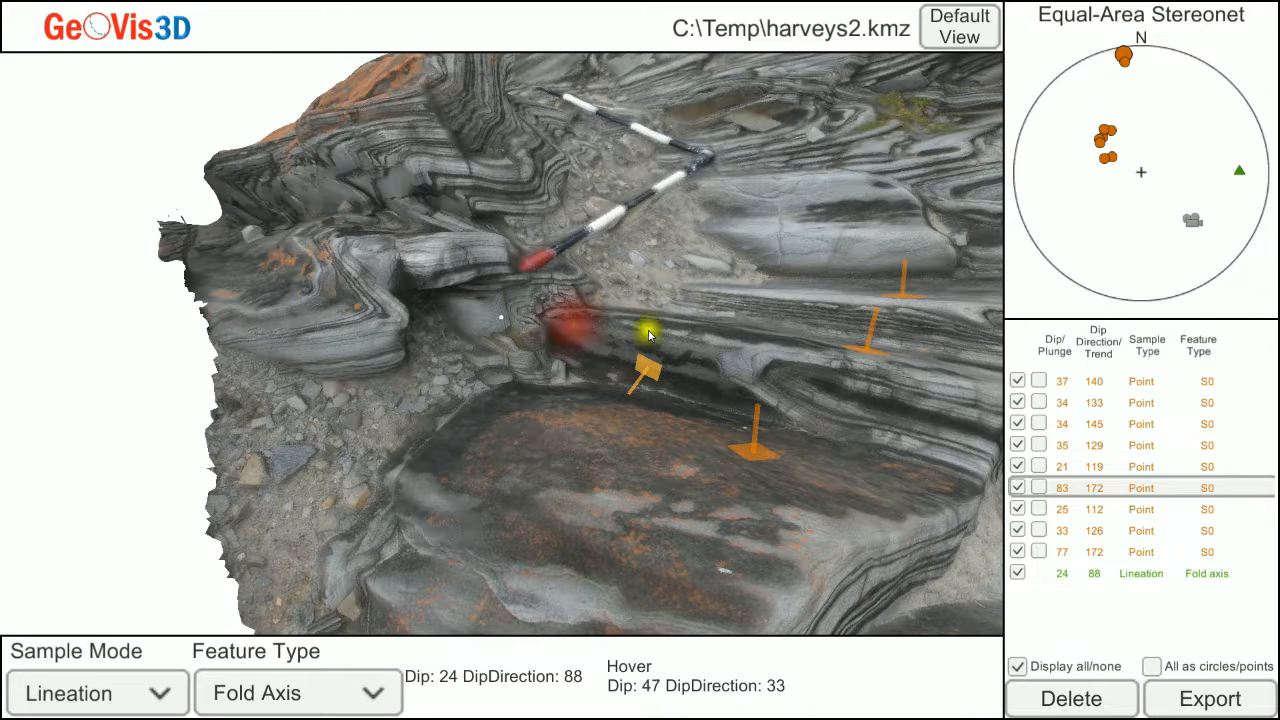
click(724, 353)
click(721, 348)
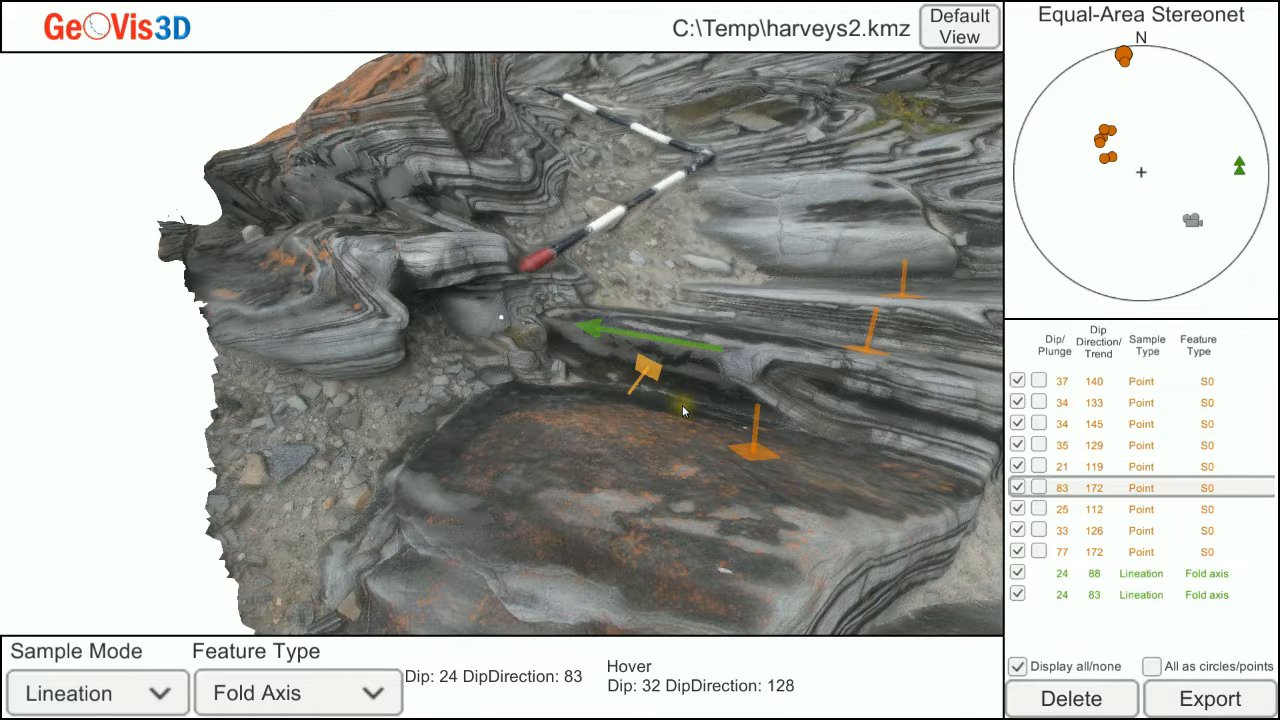
Set the sampling to best fit plane with the feature type Other, with the folded layers facing the view.
scroll(684, 411, down, 8)
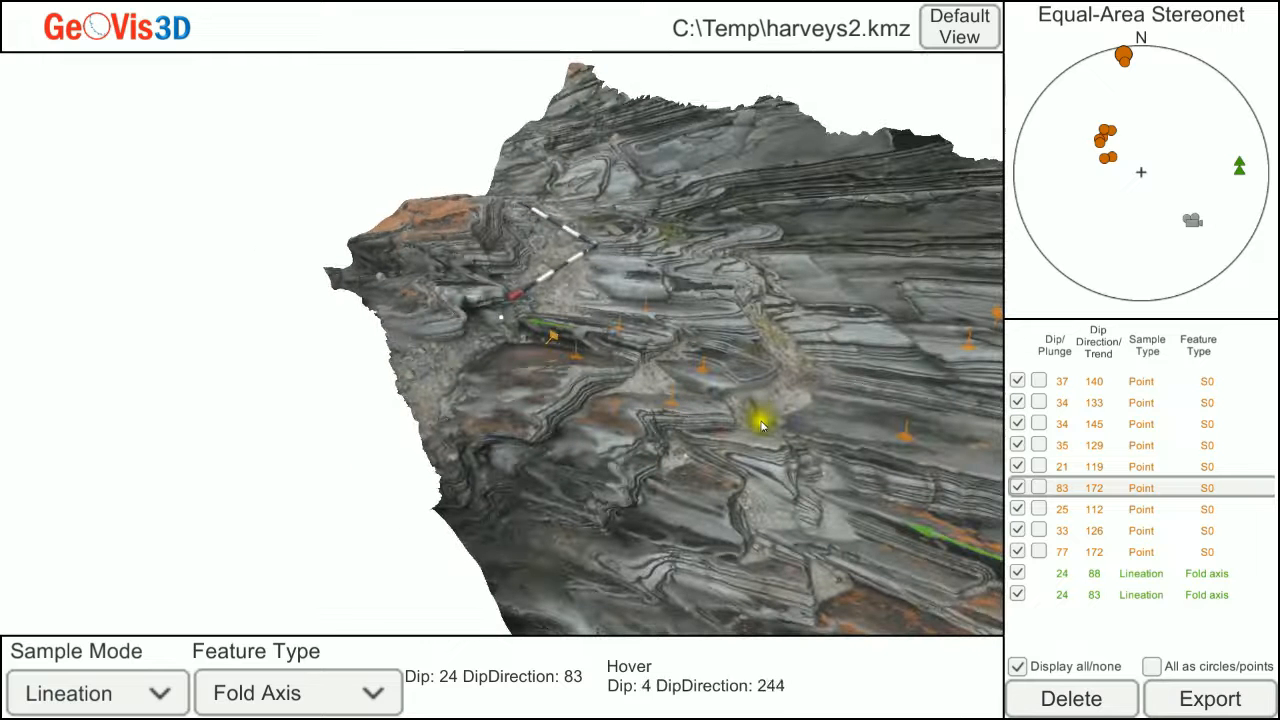
click(767, 447)
drag(767, 447, 767, 449)
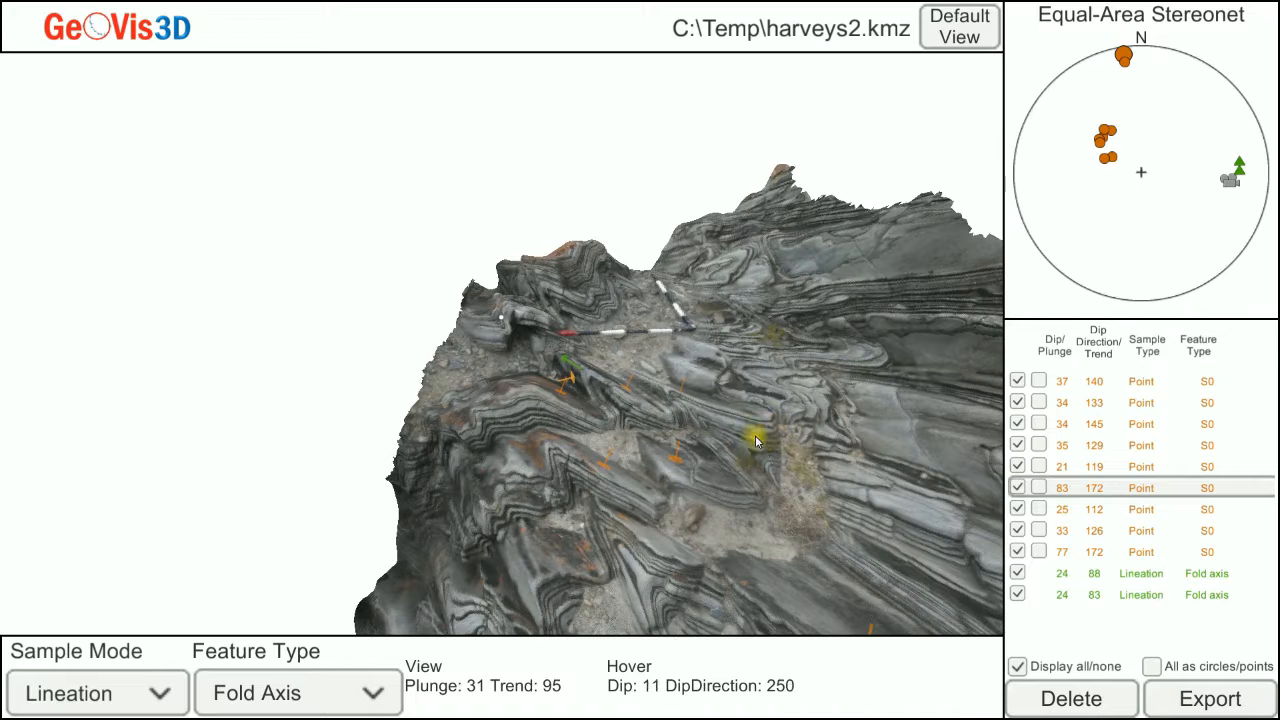
scroll(745, 425, up, 8)
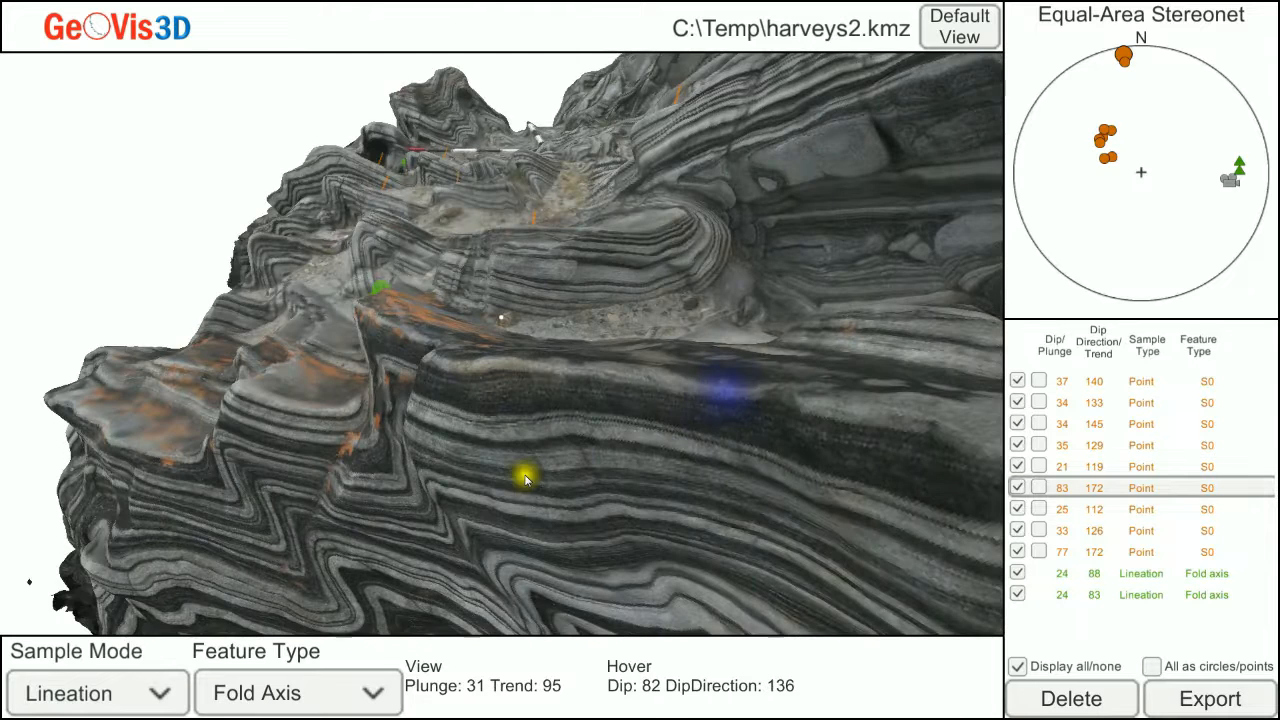
scroll(525, 476, down, 5)
drag(490, 454, 502, 452)
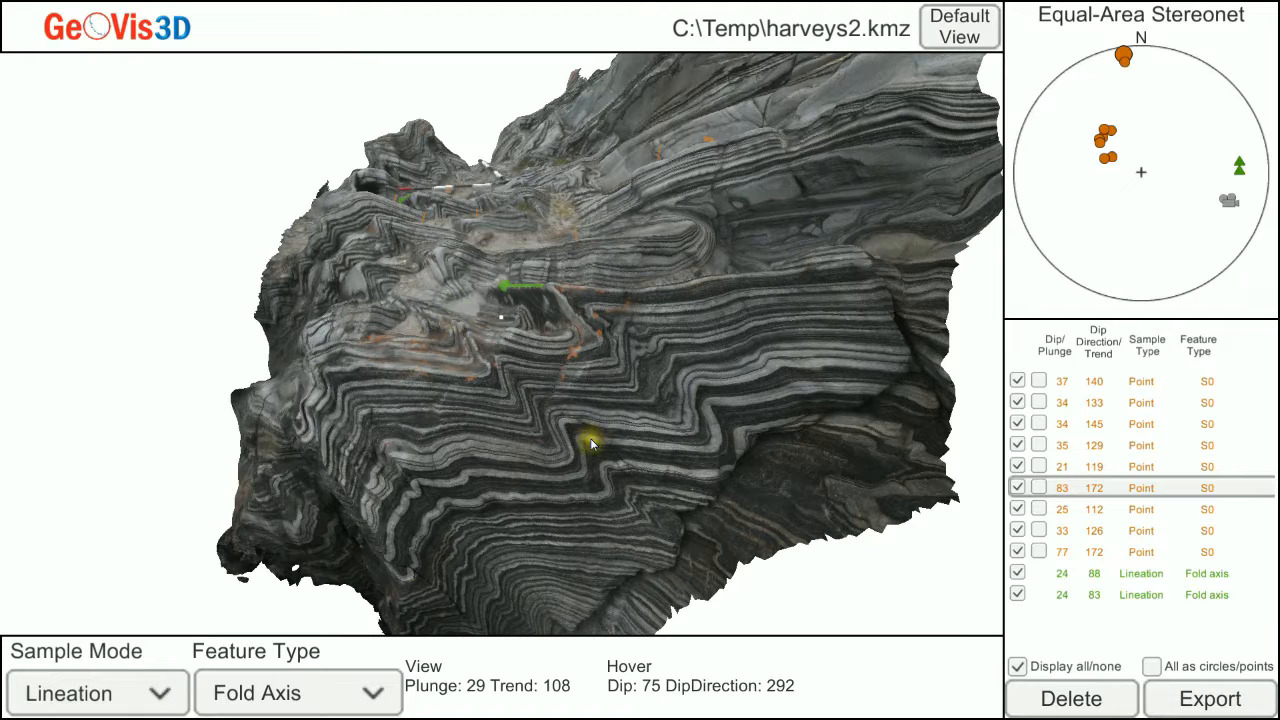
click(164, 693)
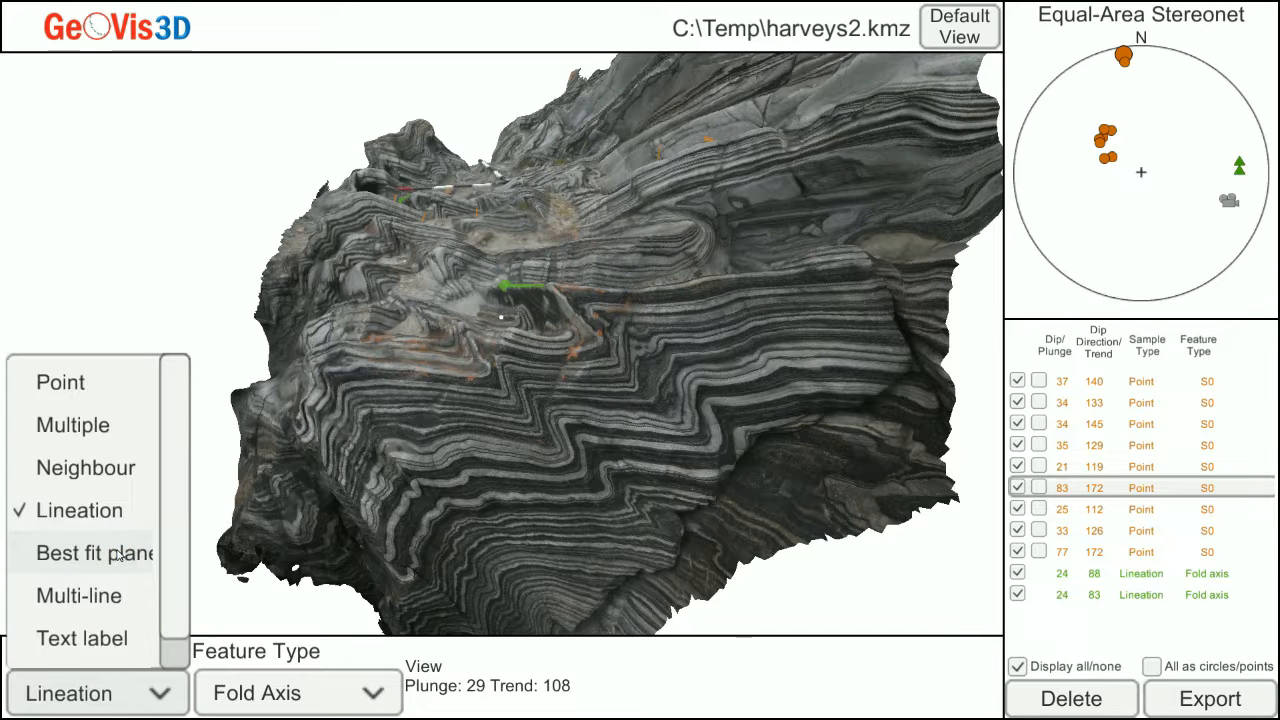
click(118, 554)
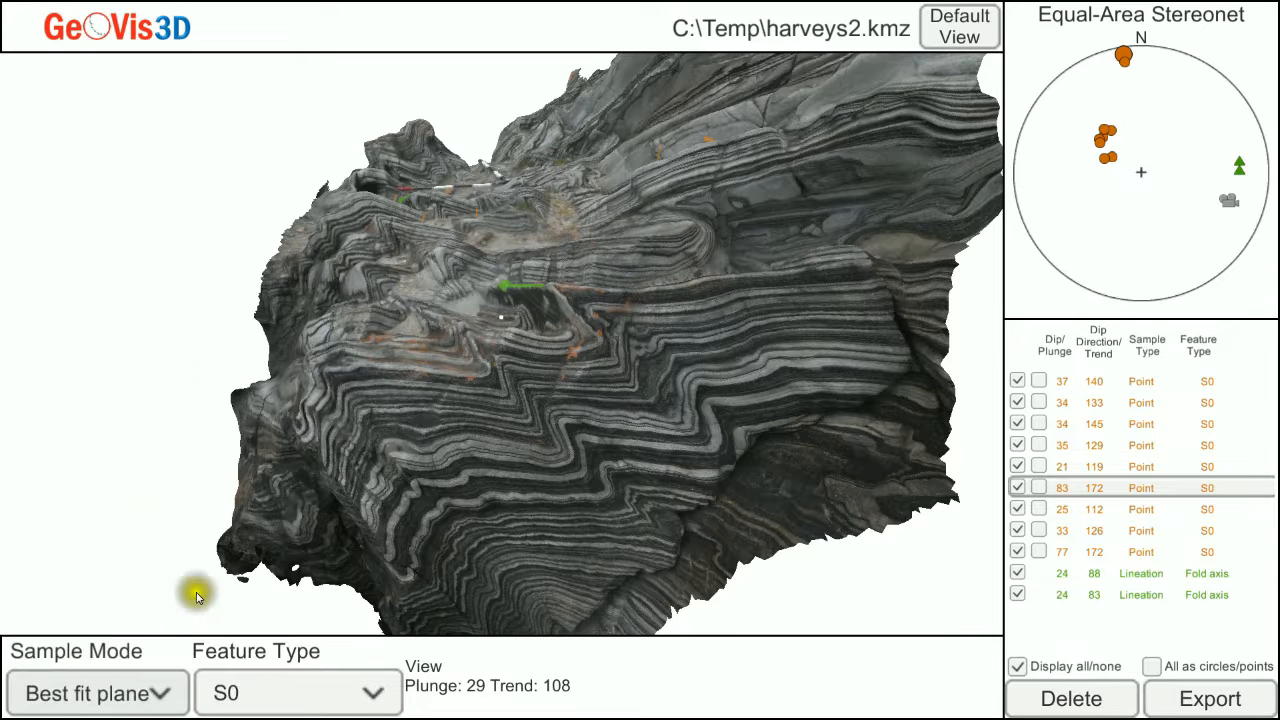
click(368, 693)
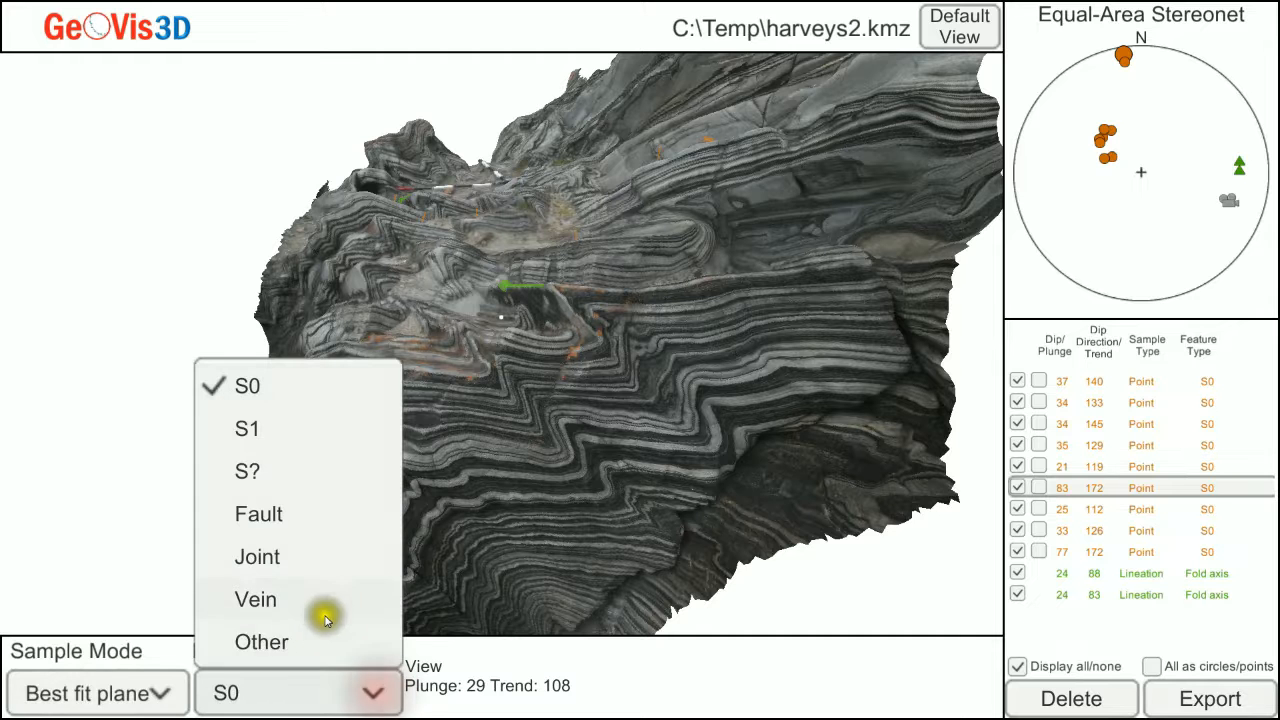
click(281, 645)
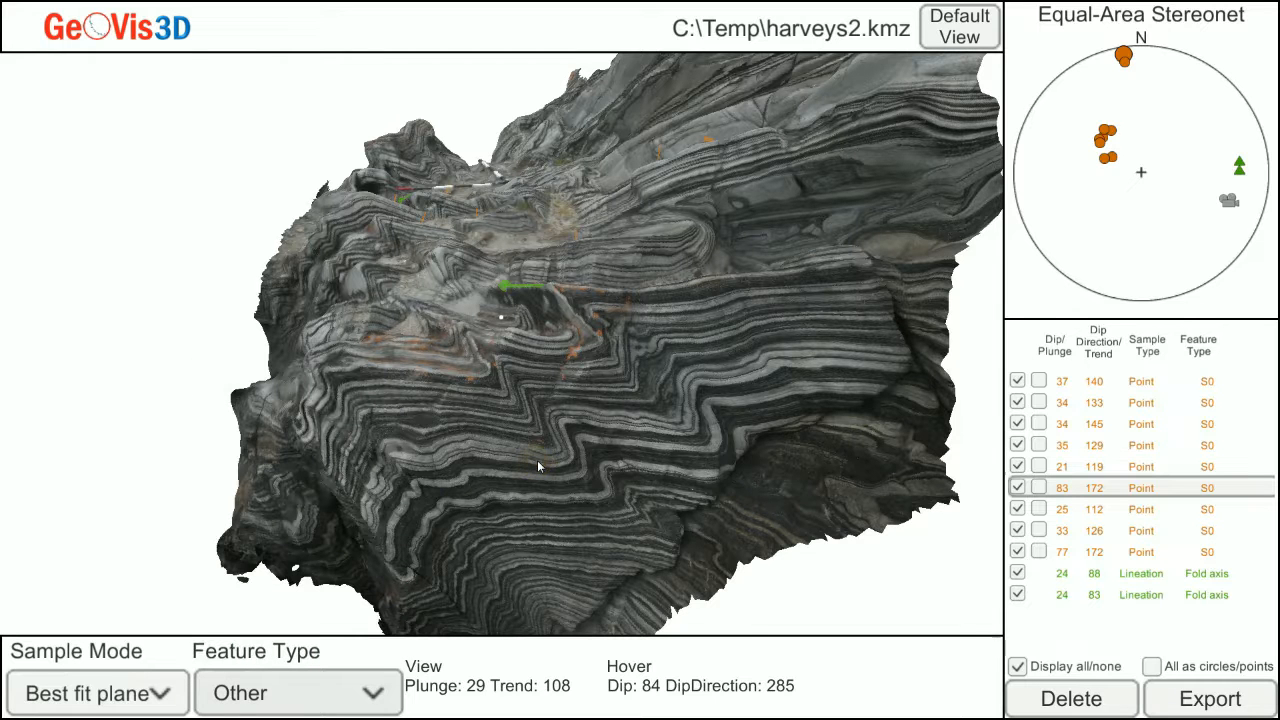
Start a best fit plane with points on successive fold hinges along the axial trace, continuing it onto the upper outcrop surface.
scroll(537, 460, up, 2)
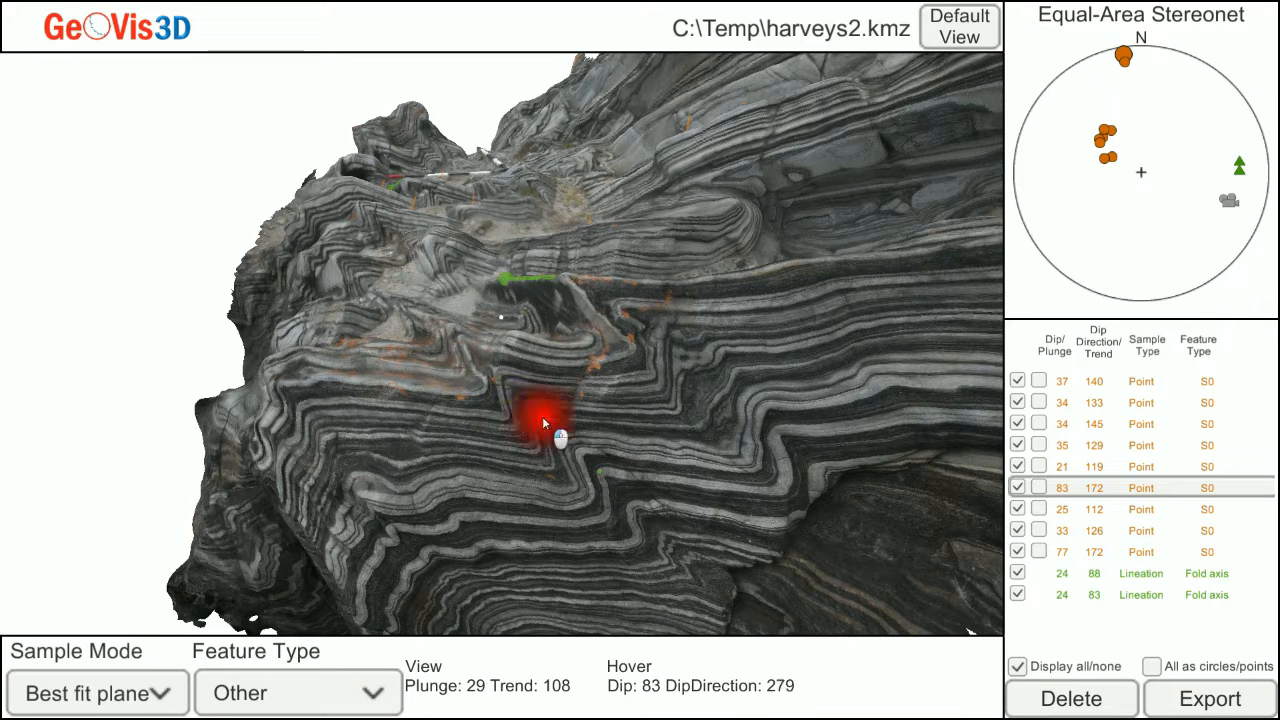
click(498, 375)
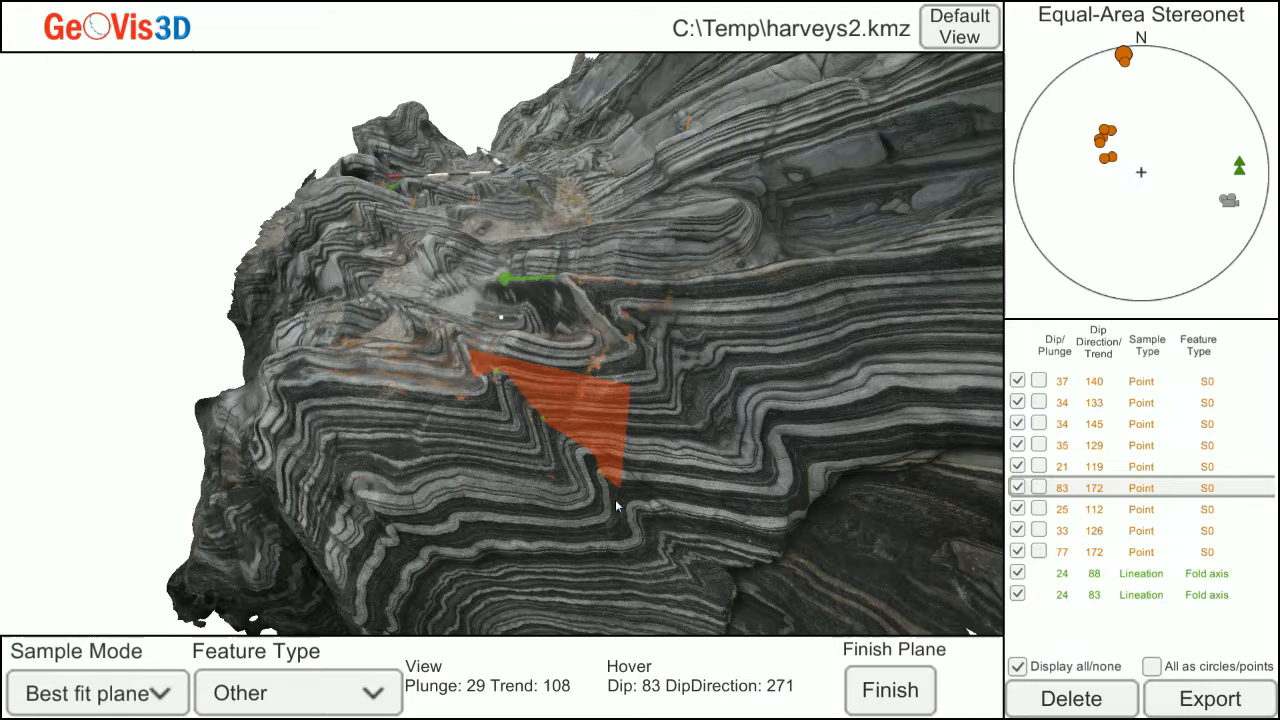
drag(520, 426, 528, 434)
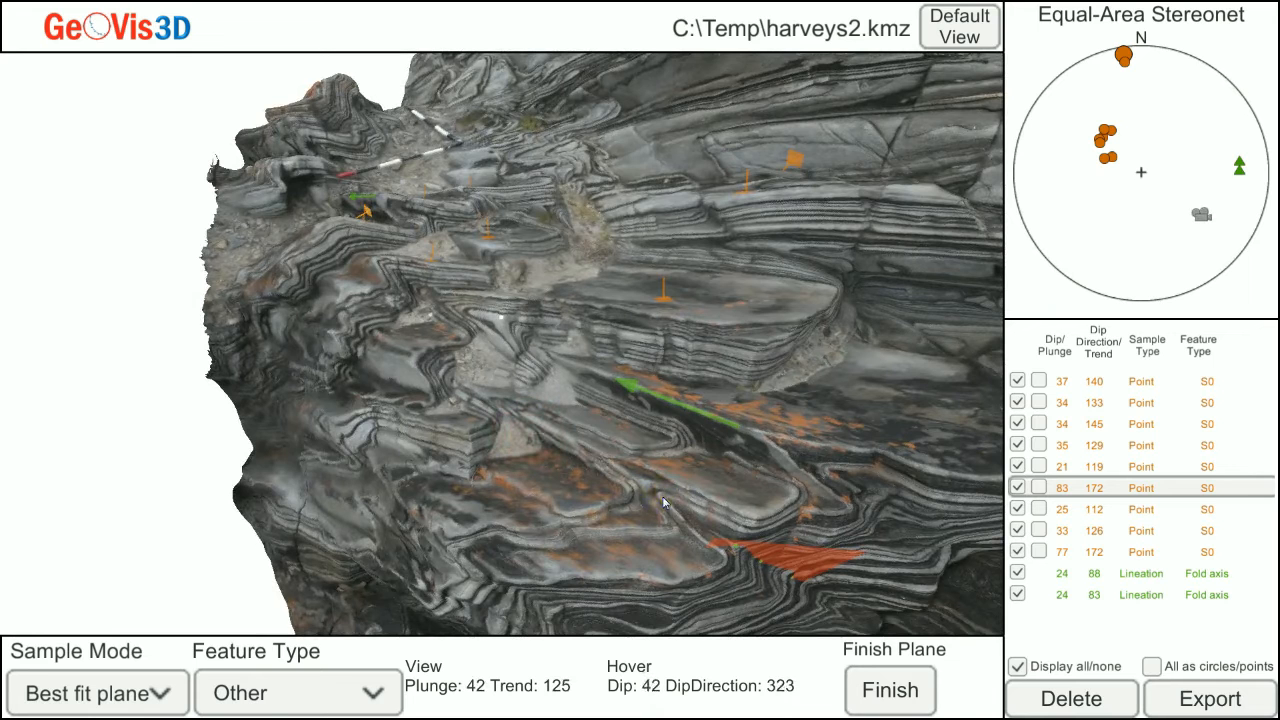
click(662, 503)
click(662, 503)
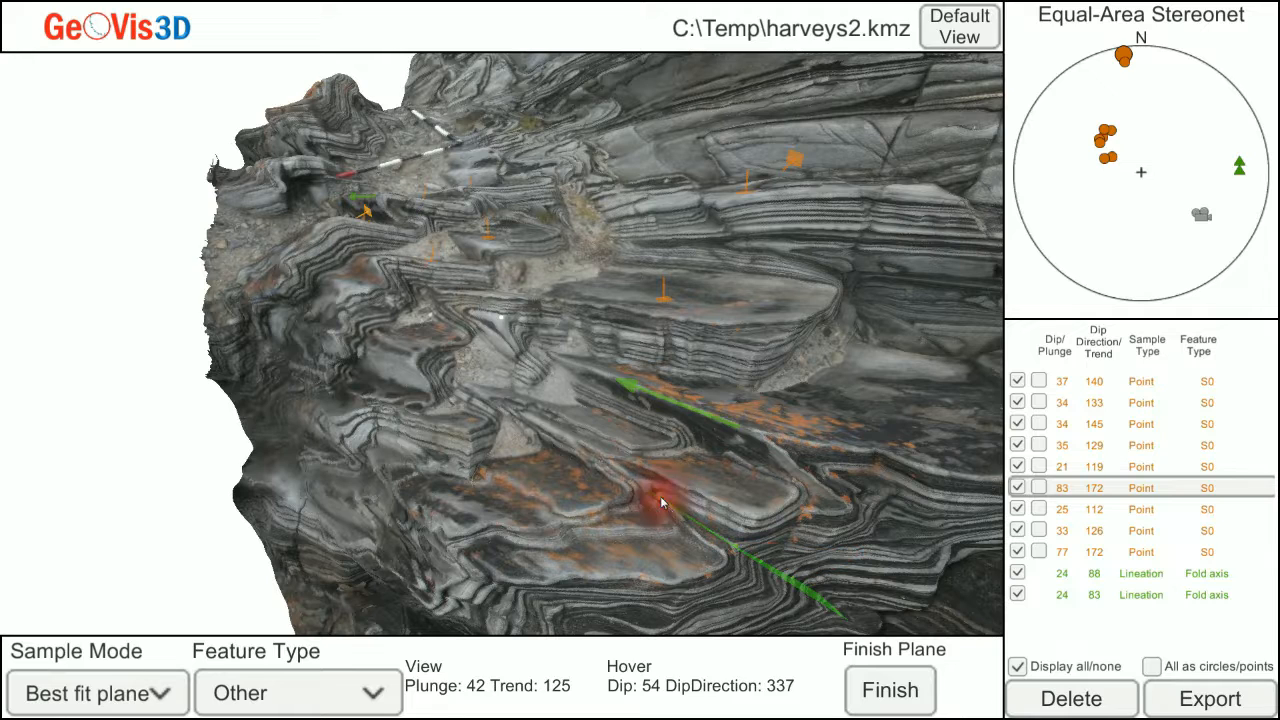
Extend the plane farther up the axial trace, removing and re-placing the last point, and finish it at about dip 56°, direction 163°.
right_drag(687, 552, 687, 540)
right_drag(680, 488, 680, 483)
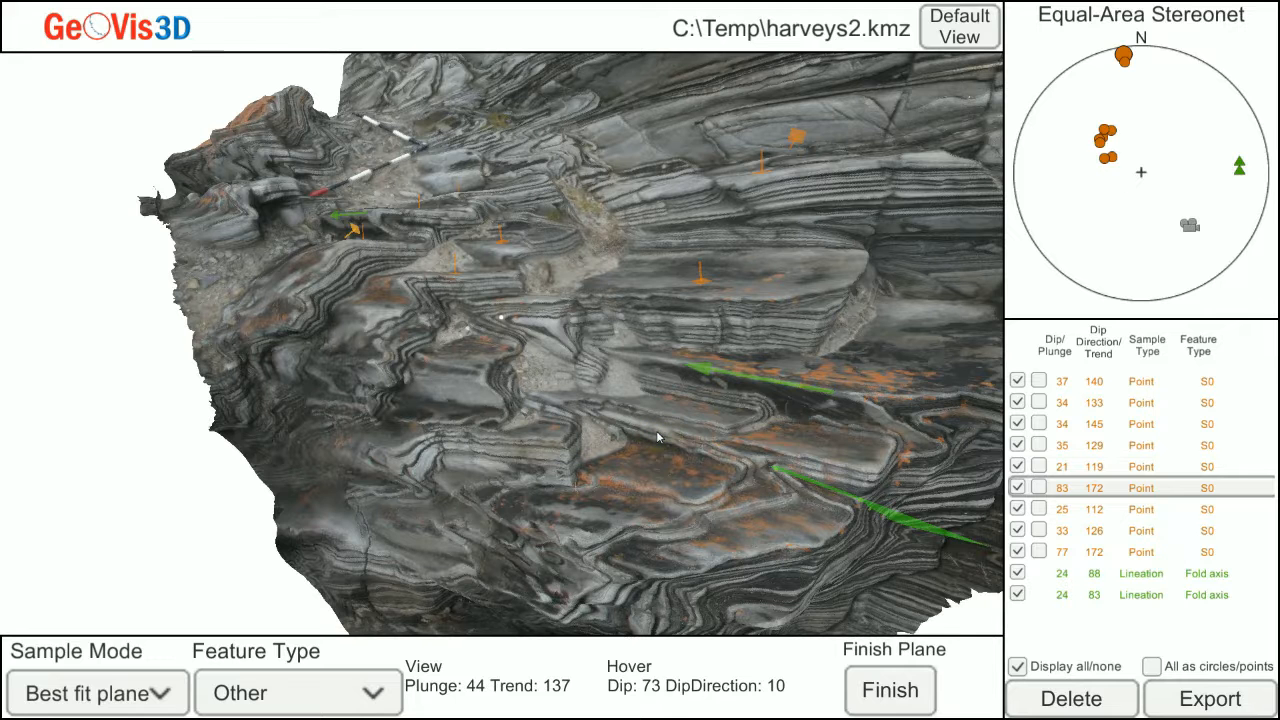
click(657, 437)
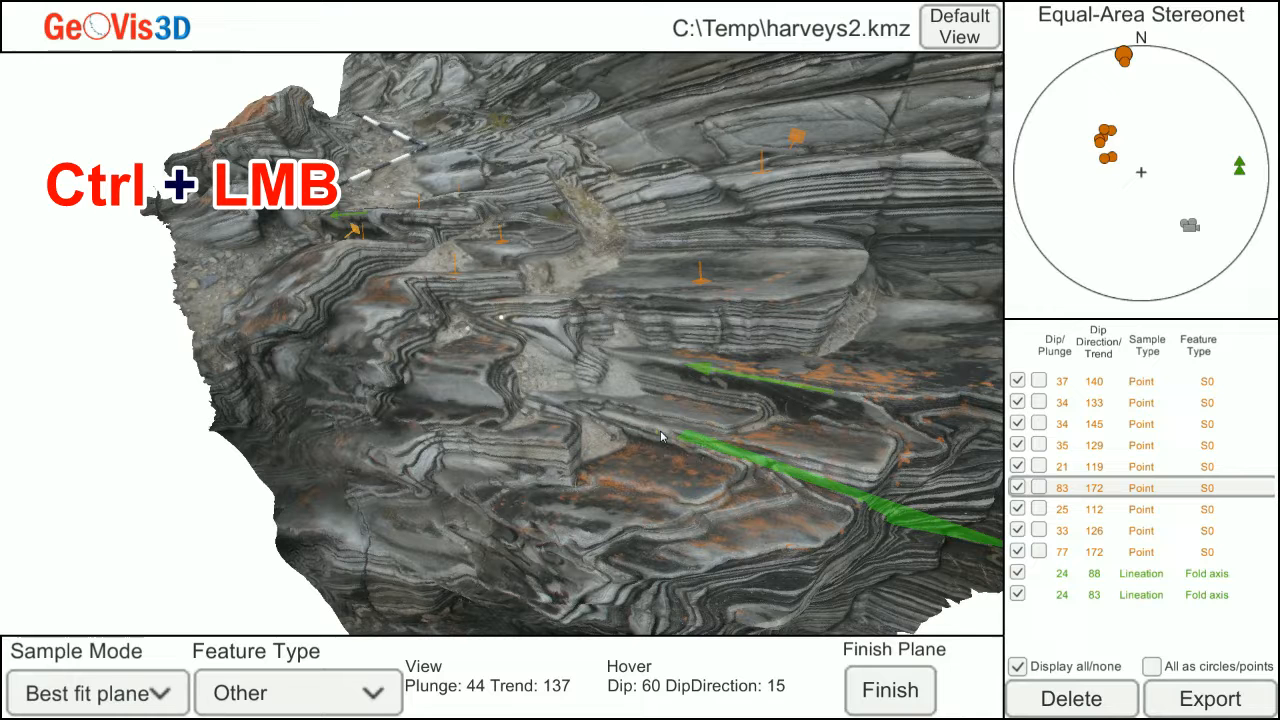
ctrl+click(660, 436)
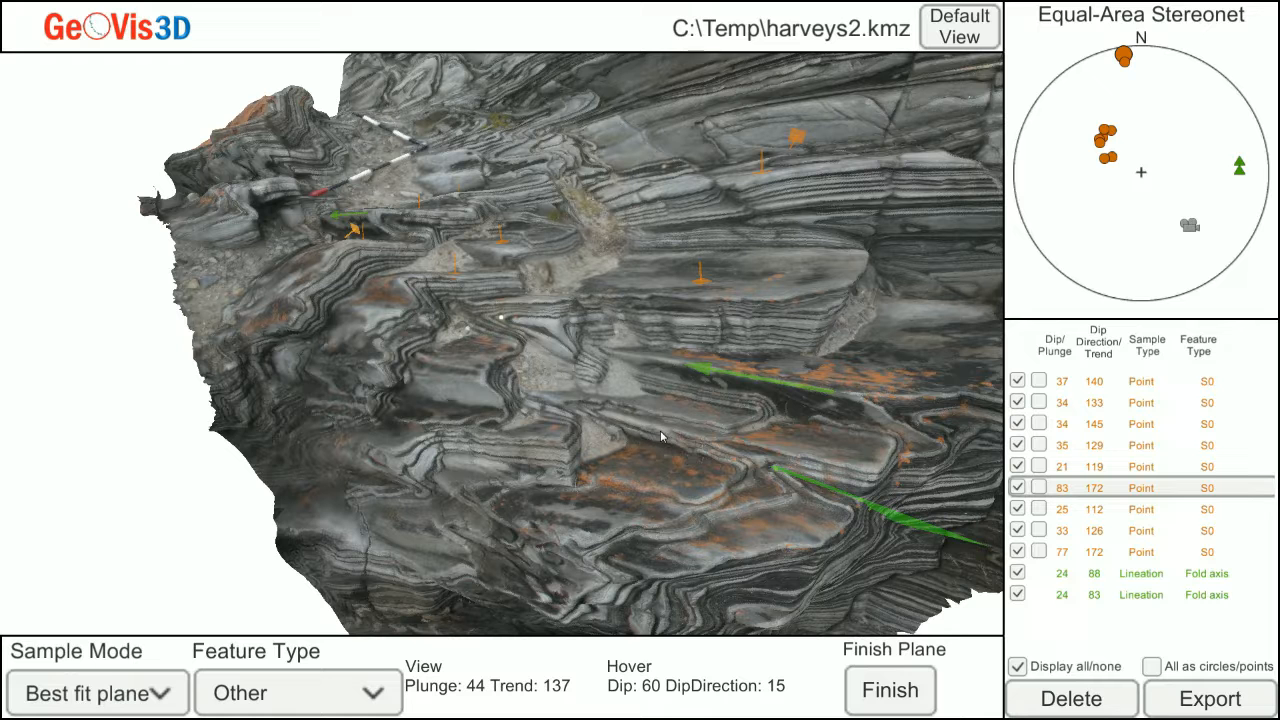
click(657, 432)
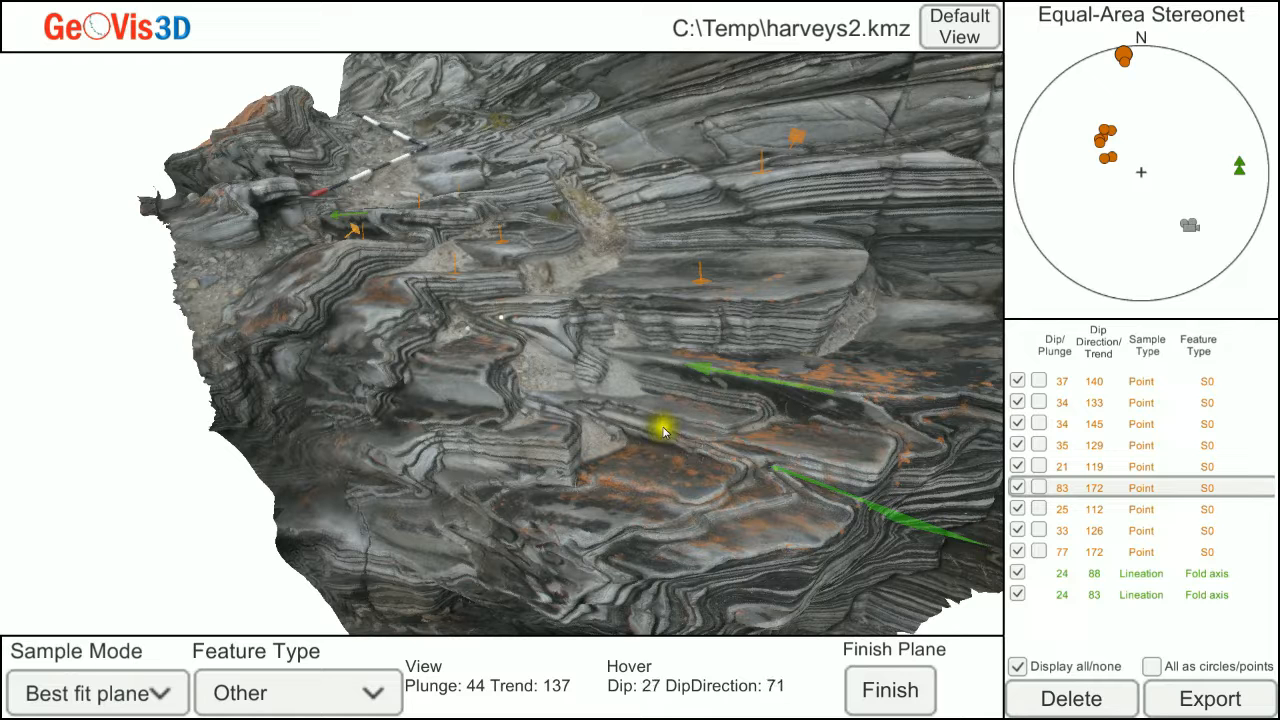
click(657, 432)
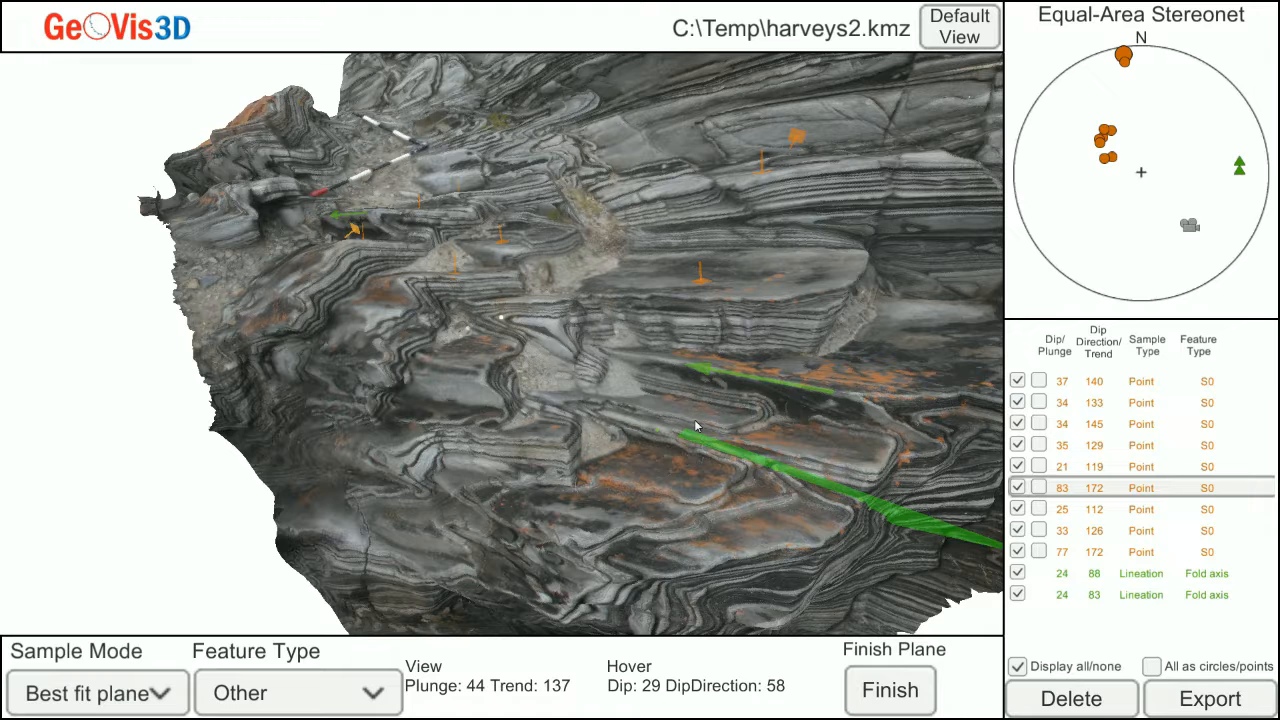
drag(697, 427, 503, 475)
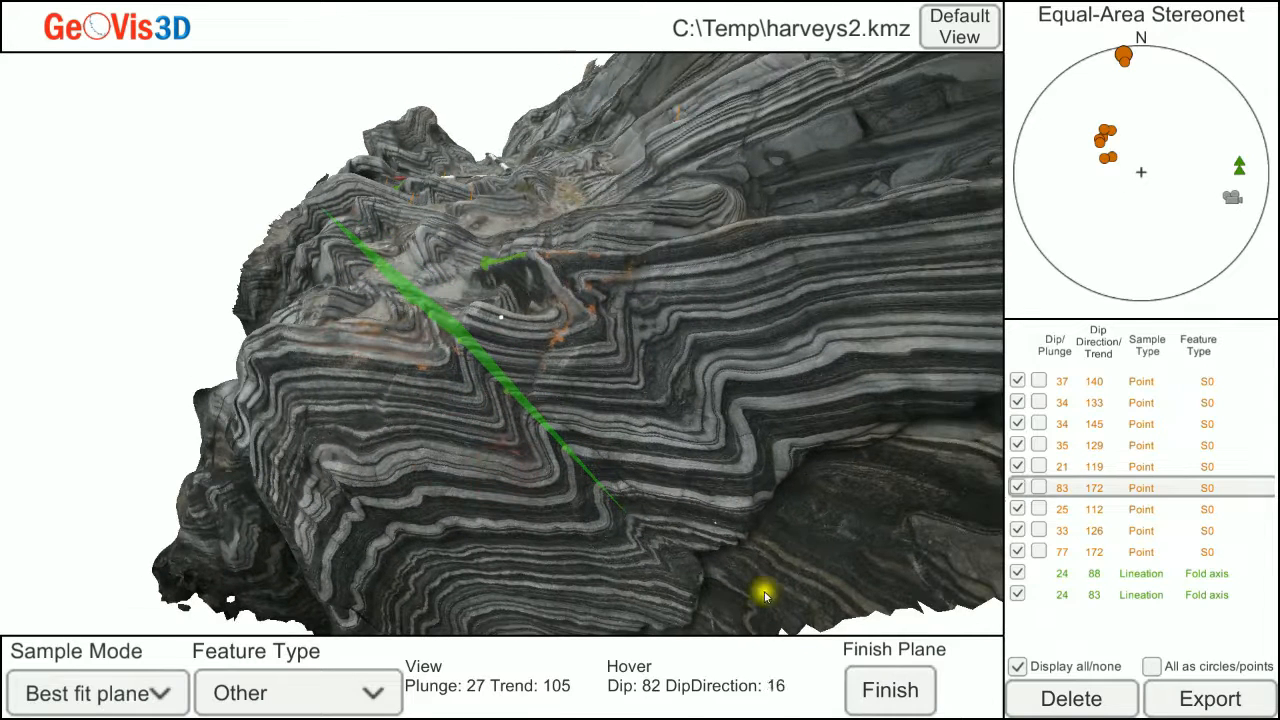
click(892, 691)
Start a second best fit plane with points on the hinges of the neighbouring fold, from the banded face up to the first lineation.
click(612, 452)
mouse_move(614, 453)
mouse_down()
mouse_move(629, 444)
mouse_move(614, 452)
mouse_up()
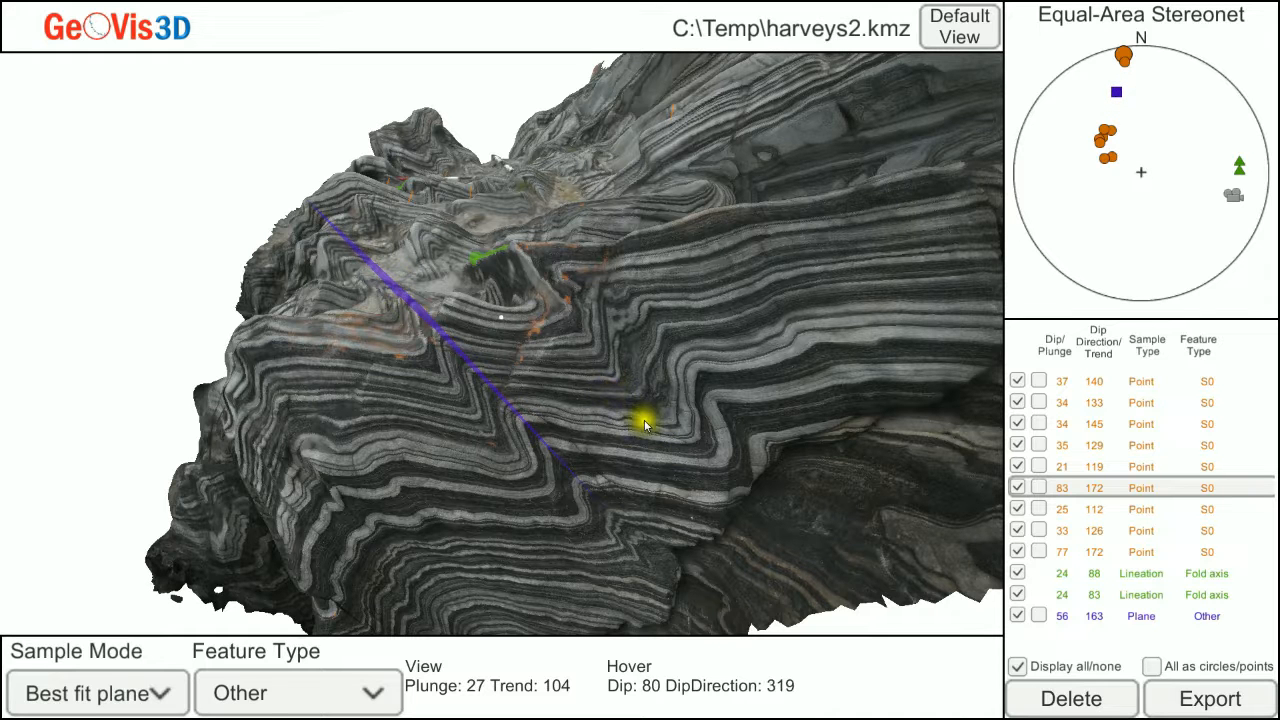
drag(653, 434, 653, 434)
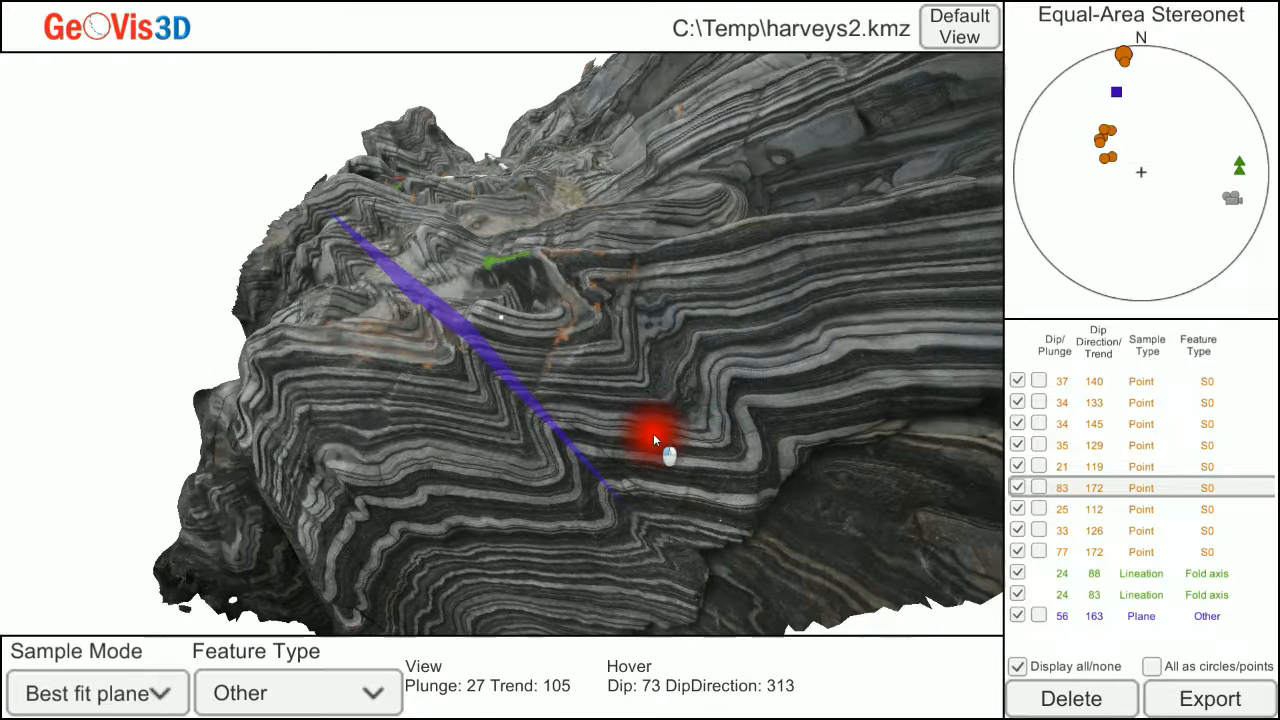
click(708, 430)
click(648, 381)
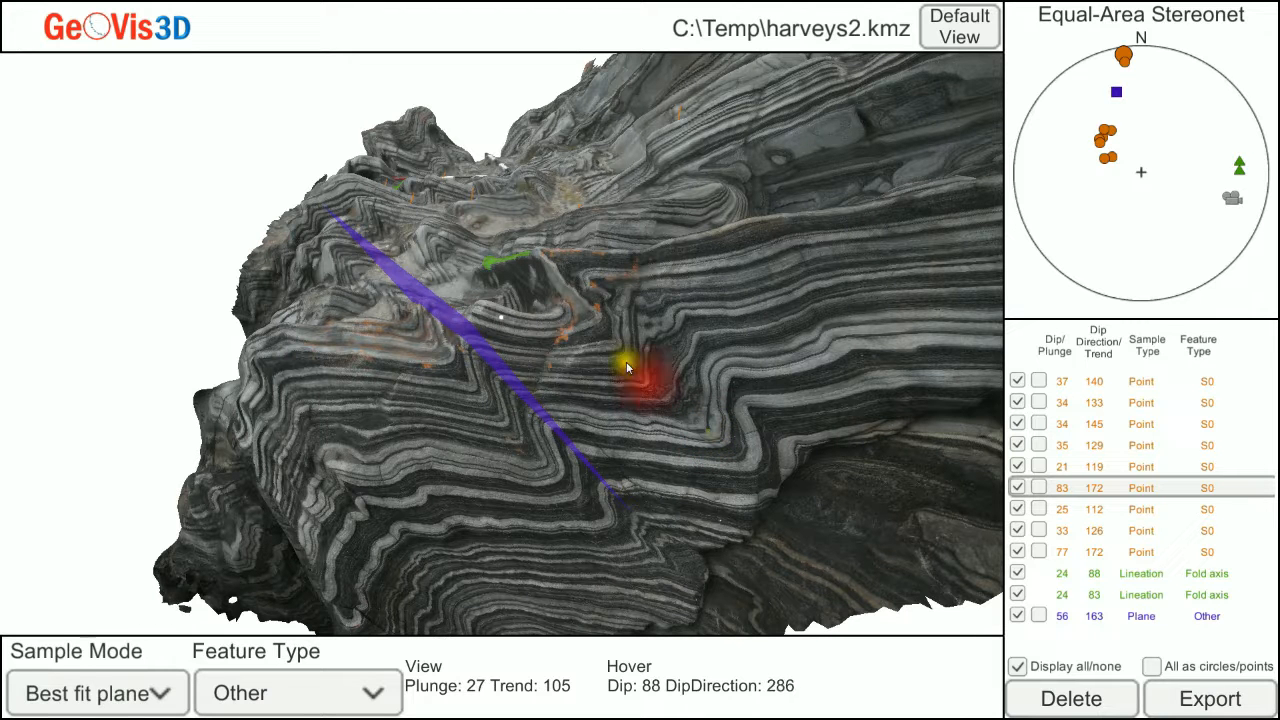
click(575, 320)
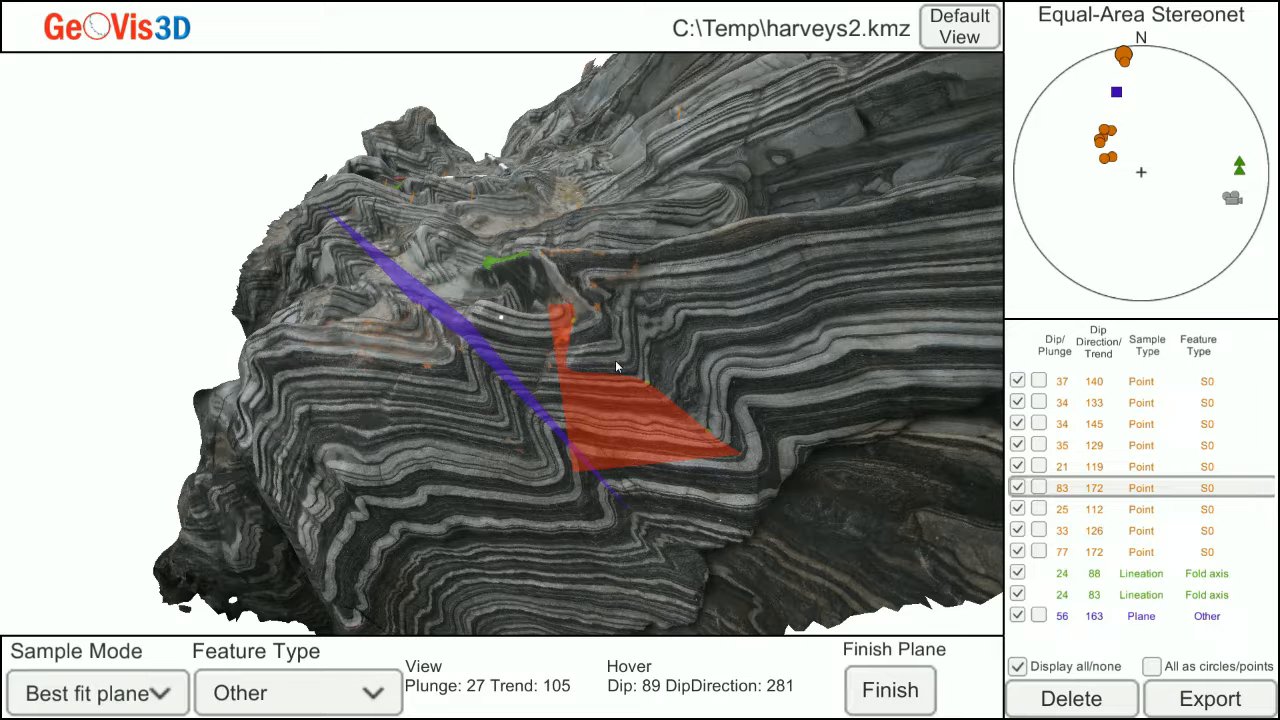
drag(542, 334, 547, 340)
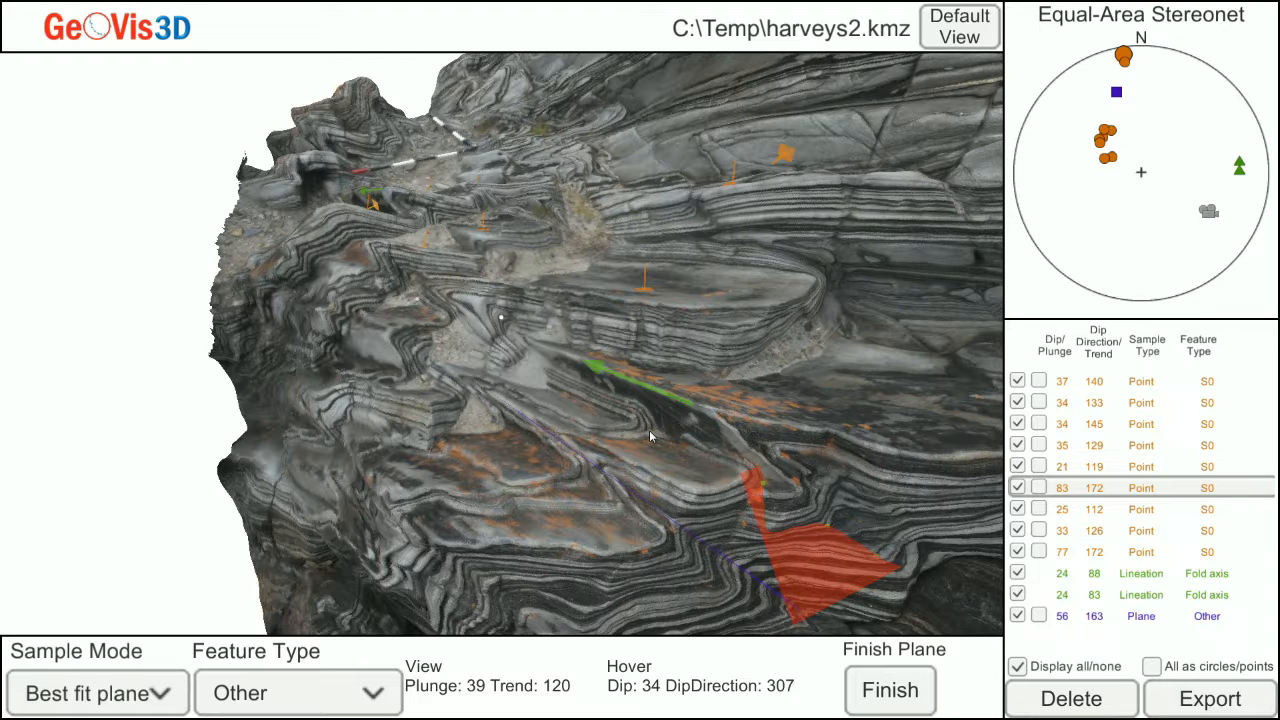
Extend the second plane with two points along the upper surface's axial trace and finish it at about dip 57°, direction 158°.
click(650, 437)
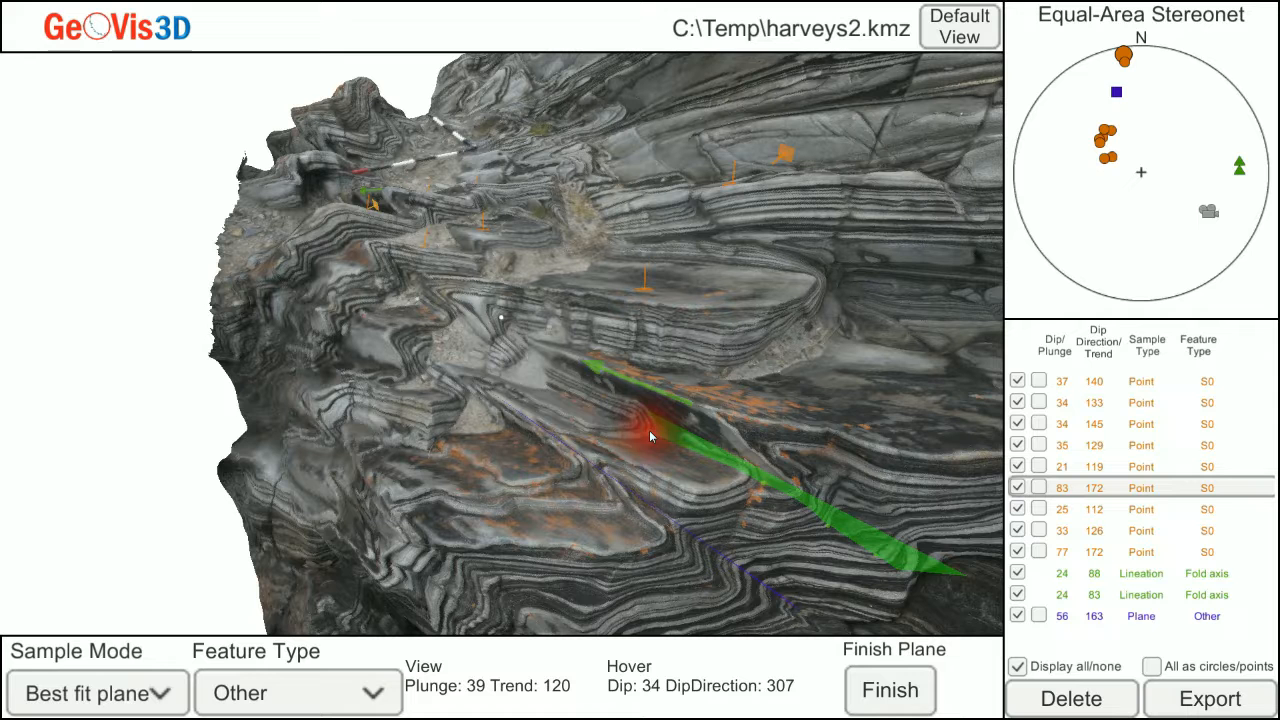
click(560, 395)
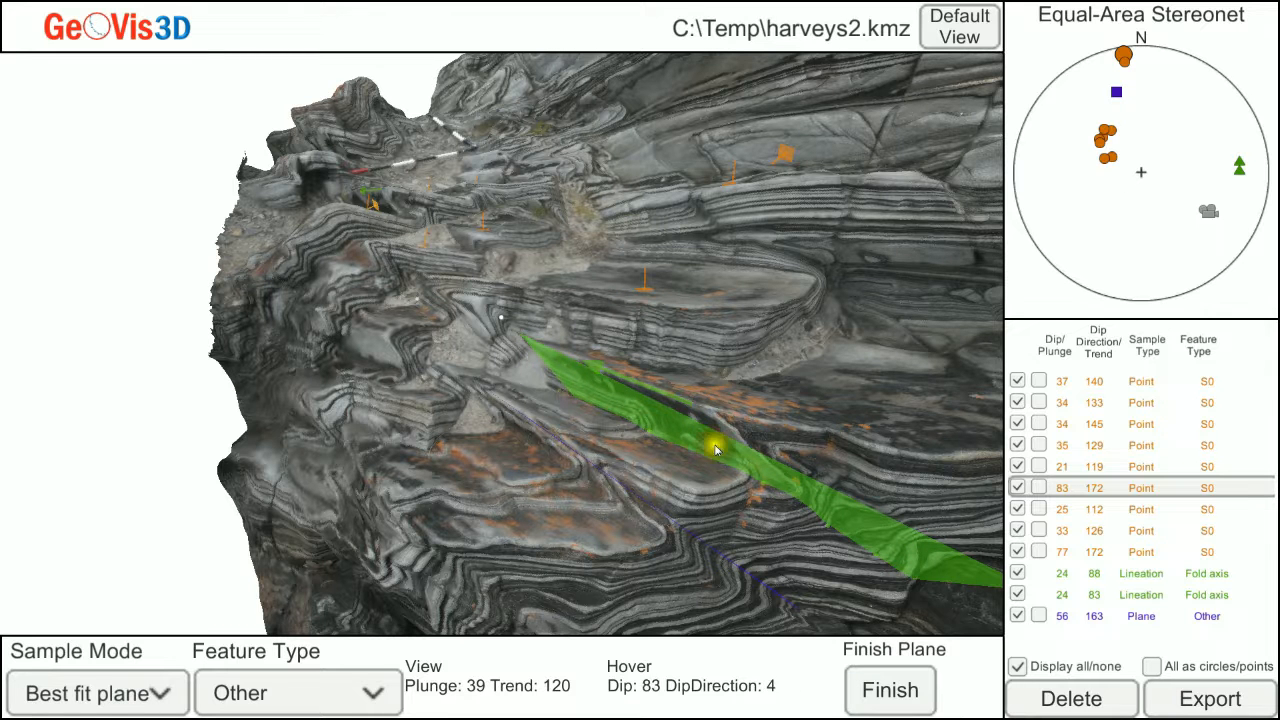
click(893, 692)
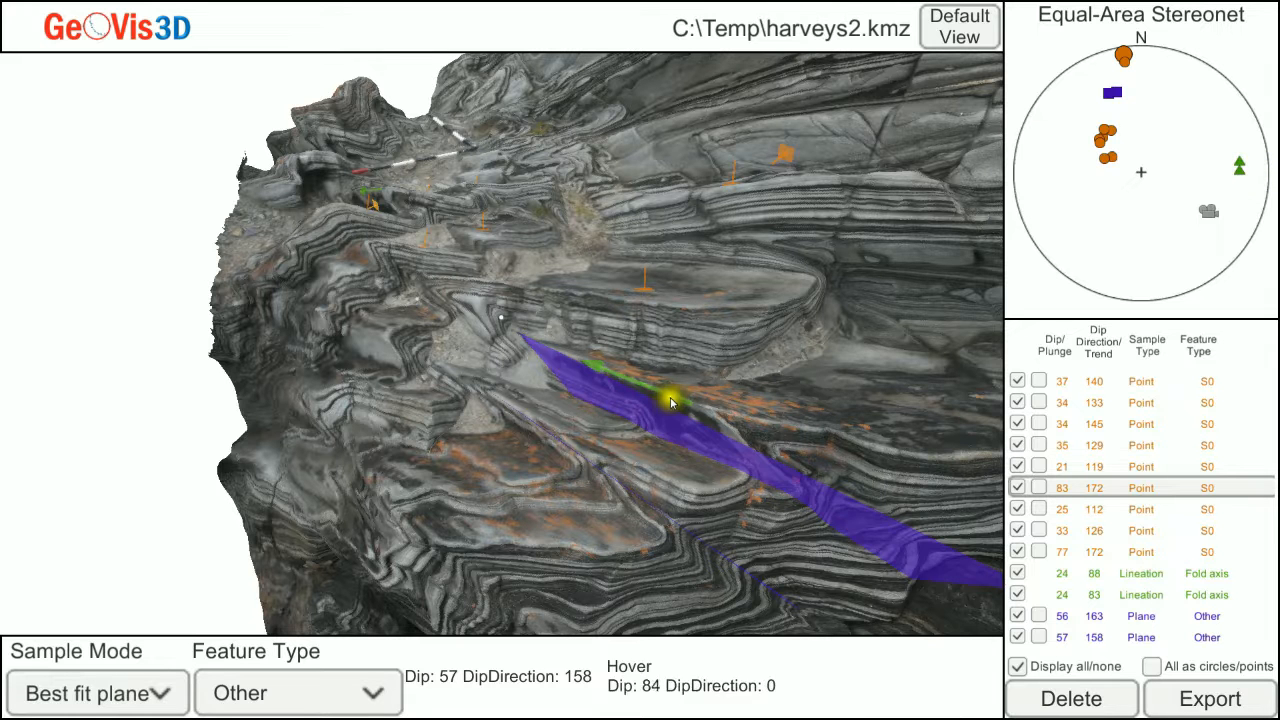
scroll(676, 400, down, 10)
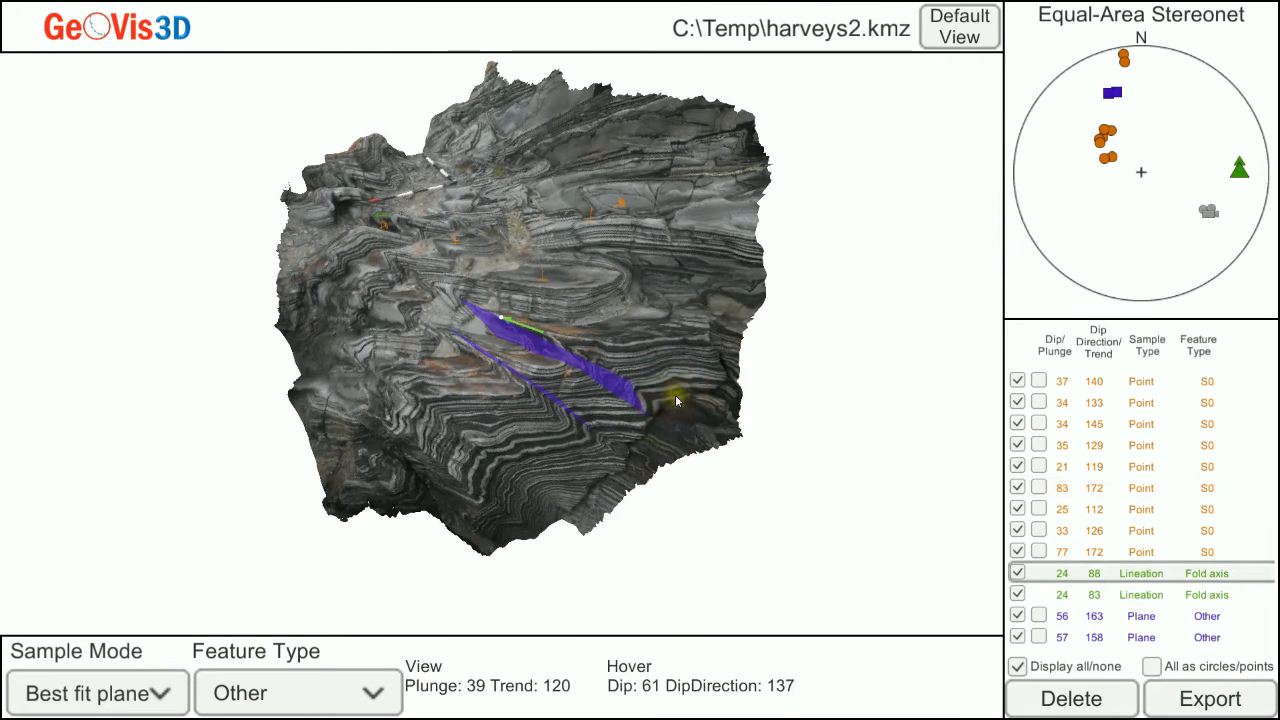